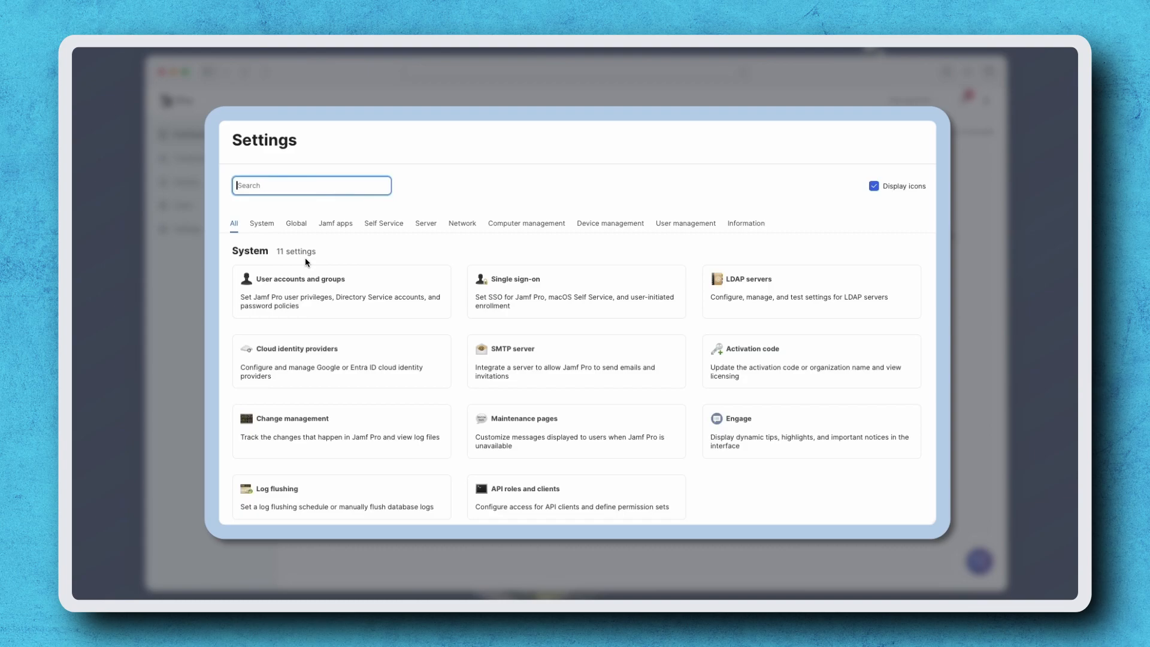
Start a new advanced computer search from the computers' inventory search
left_click(602, 358)
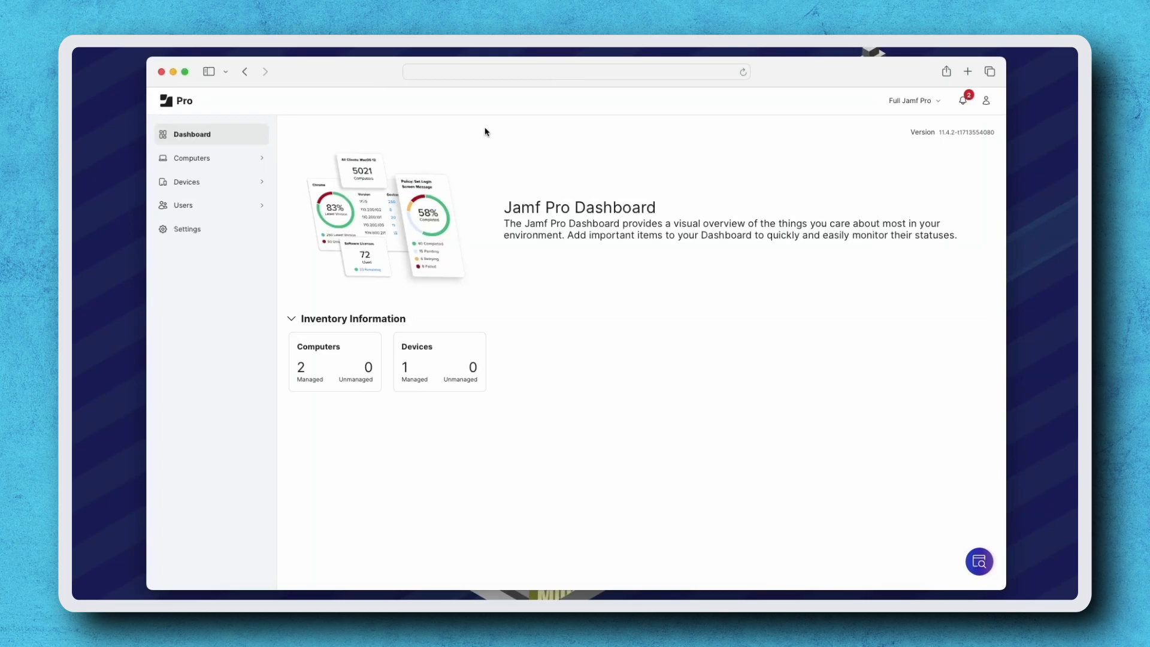
left_click(240, 166)
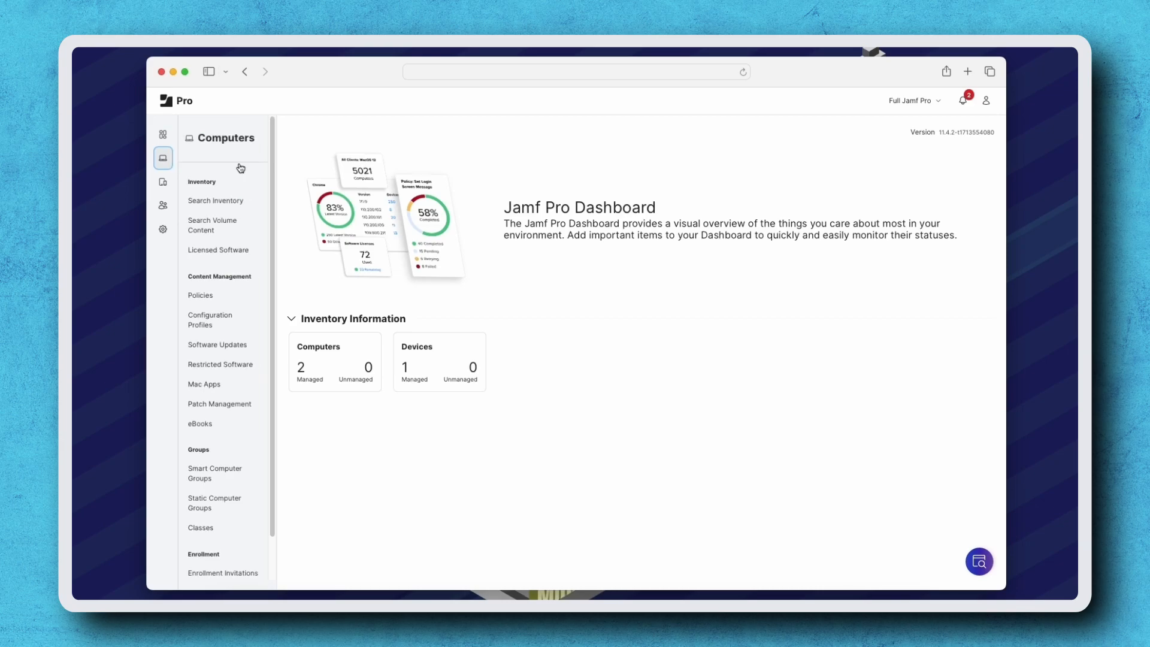
left_click(229, 204)
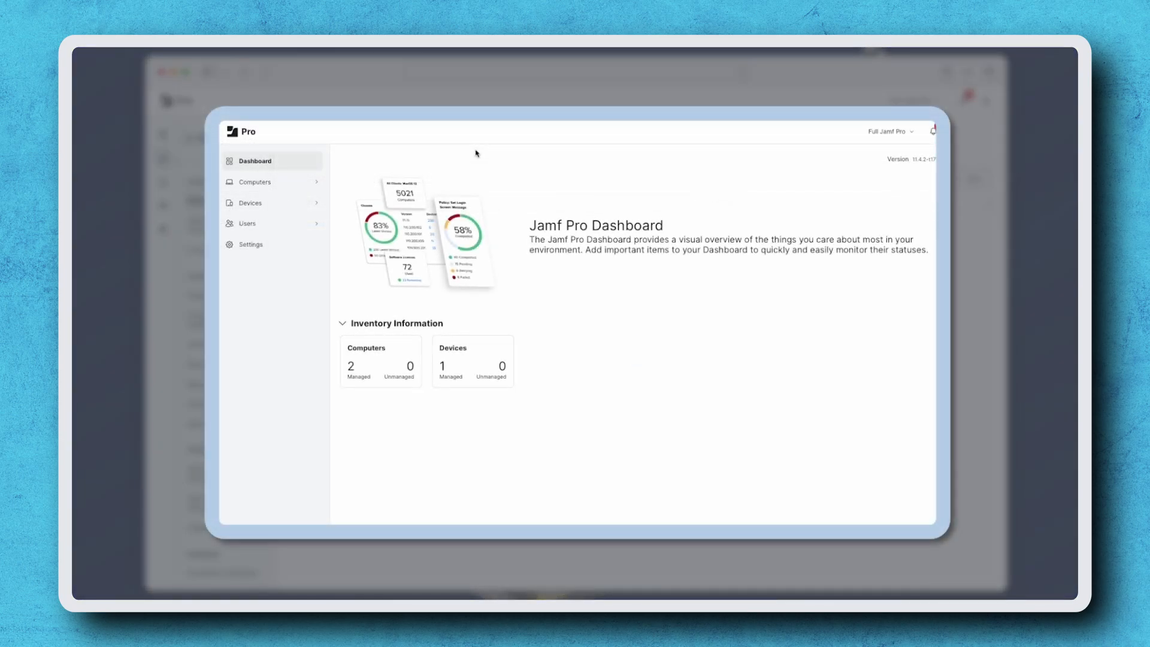
left_click(290, 204)
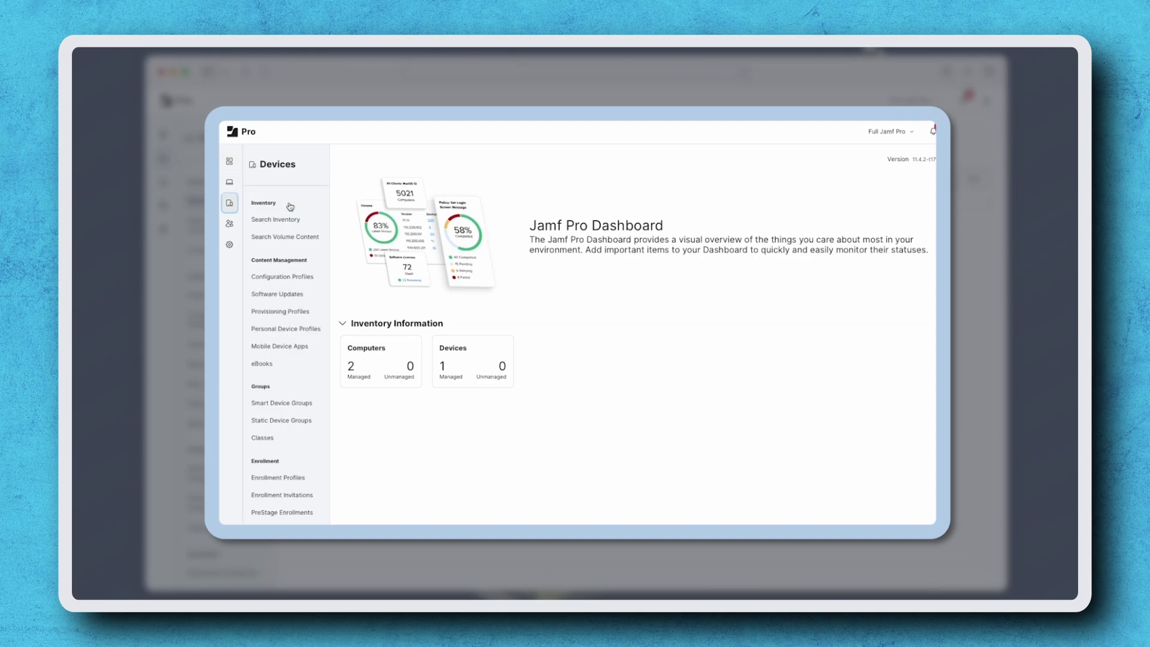
left_click(286, 221)
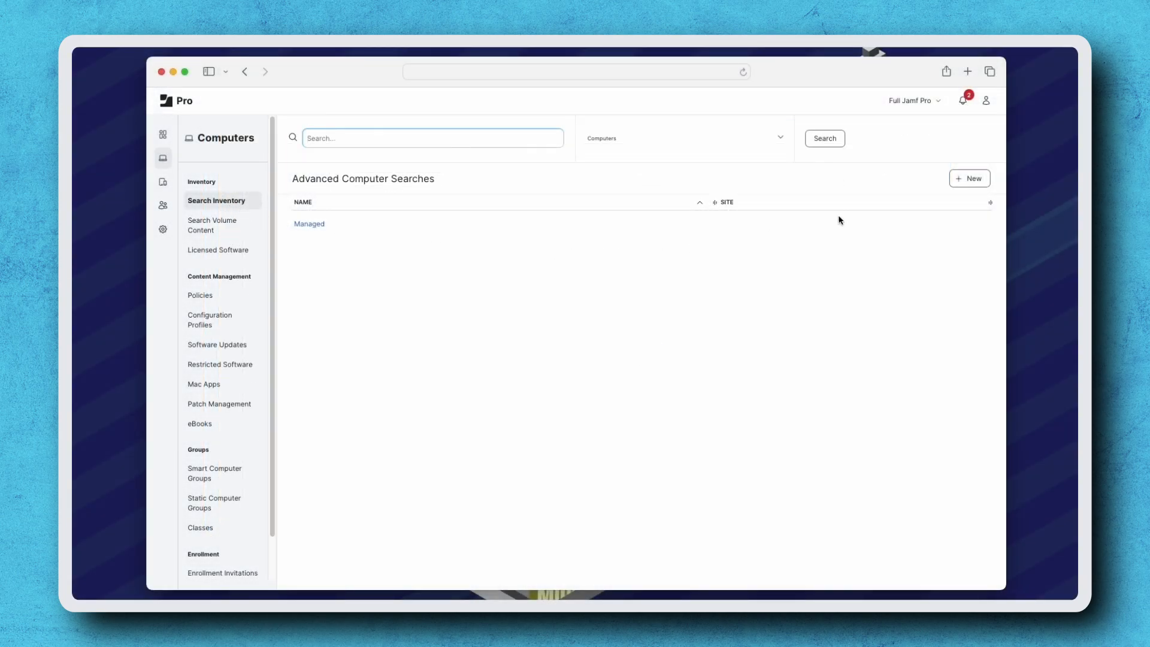
left_click(970, 181)
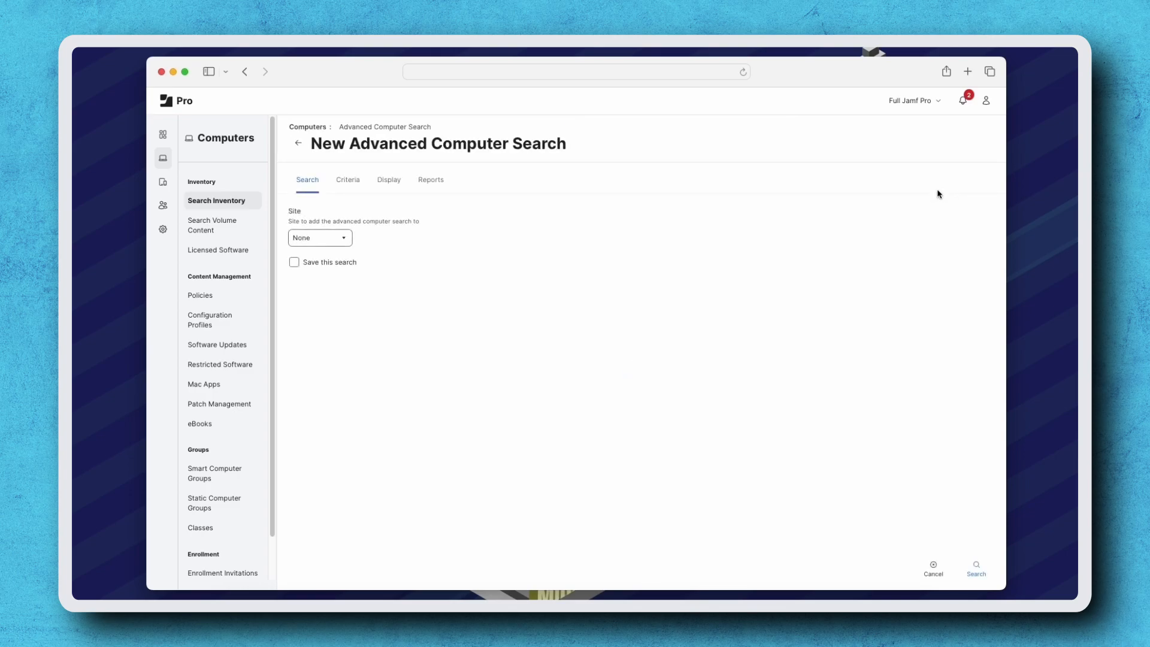
Enable saving the search and name it Overdue Computers - IT
left_click(295, 262)
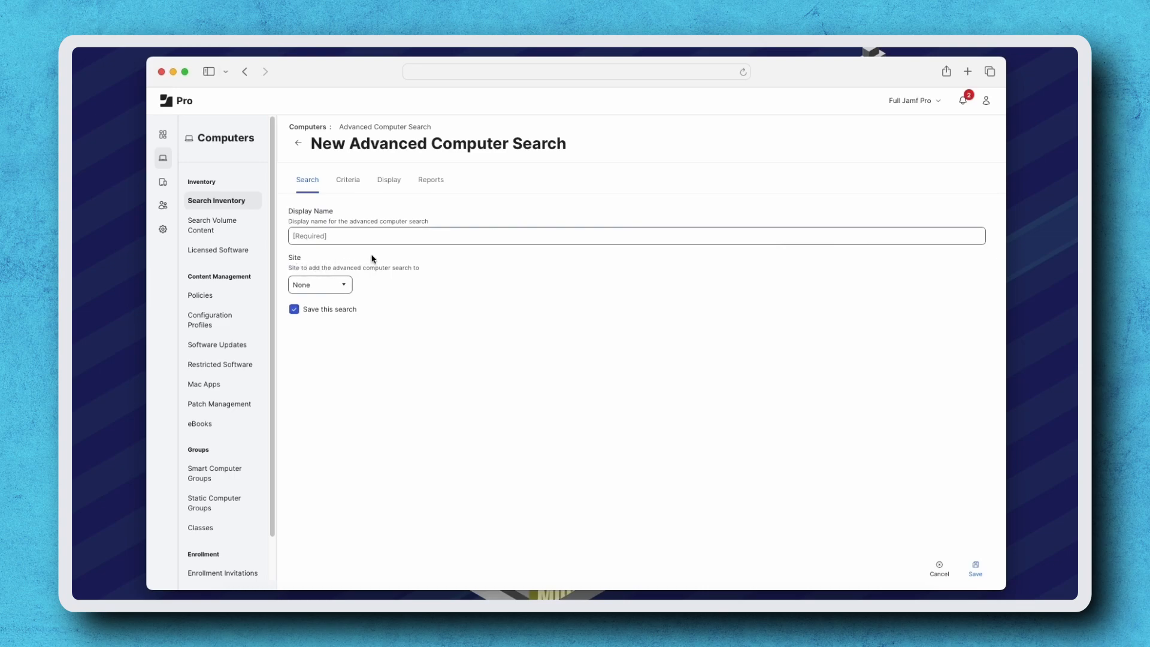
left_click(422, 235)
type("Overdue Computers - IT")
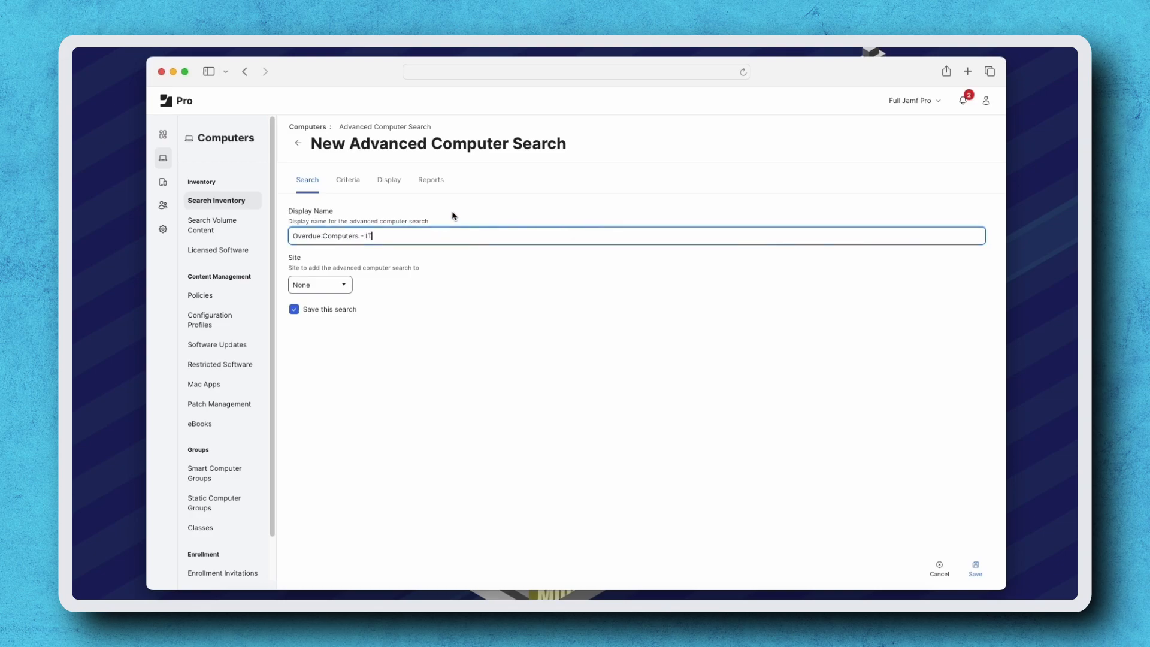
Add a Last Inventory Update criterion set to more than x days ago with value 14
left_click(348, 181)
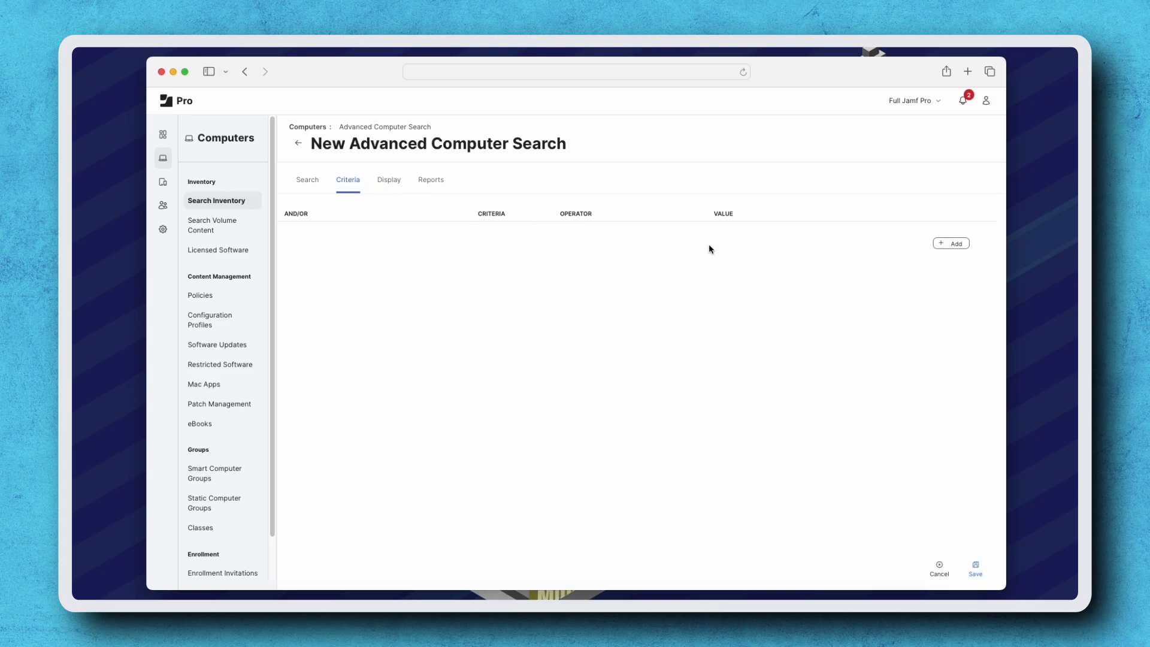
left_click(950, 244)
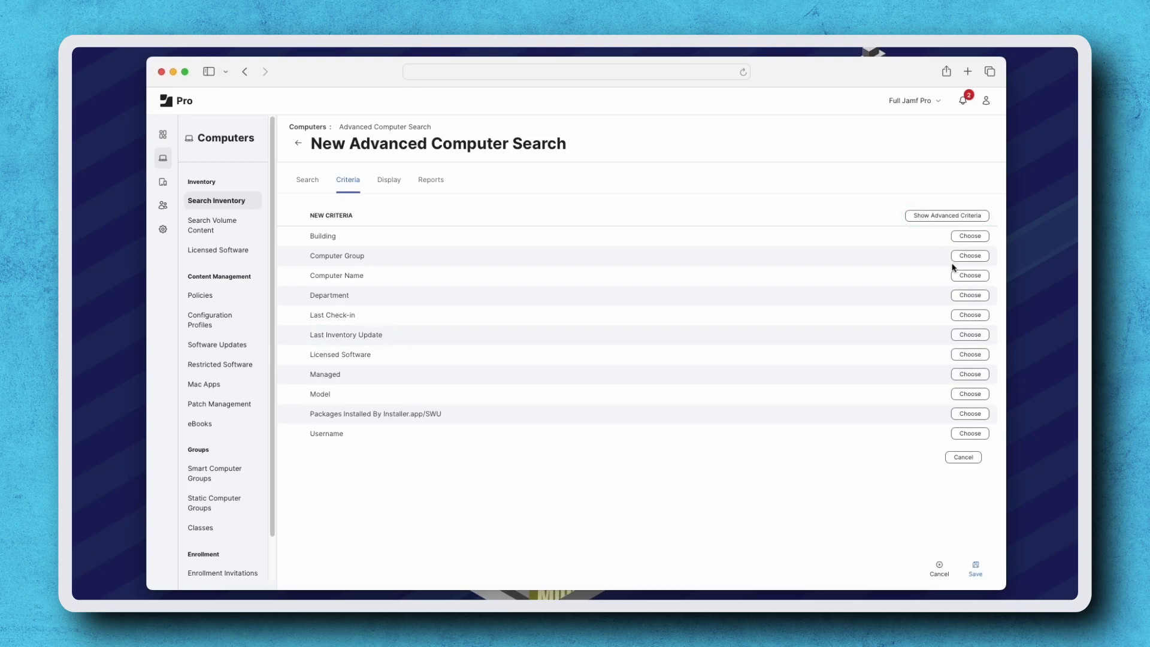
left_click(979, 334)
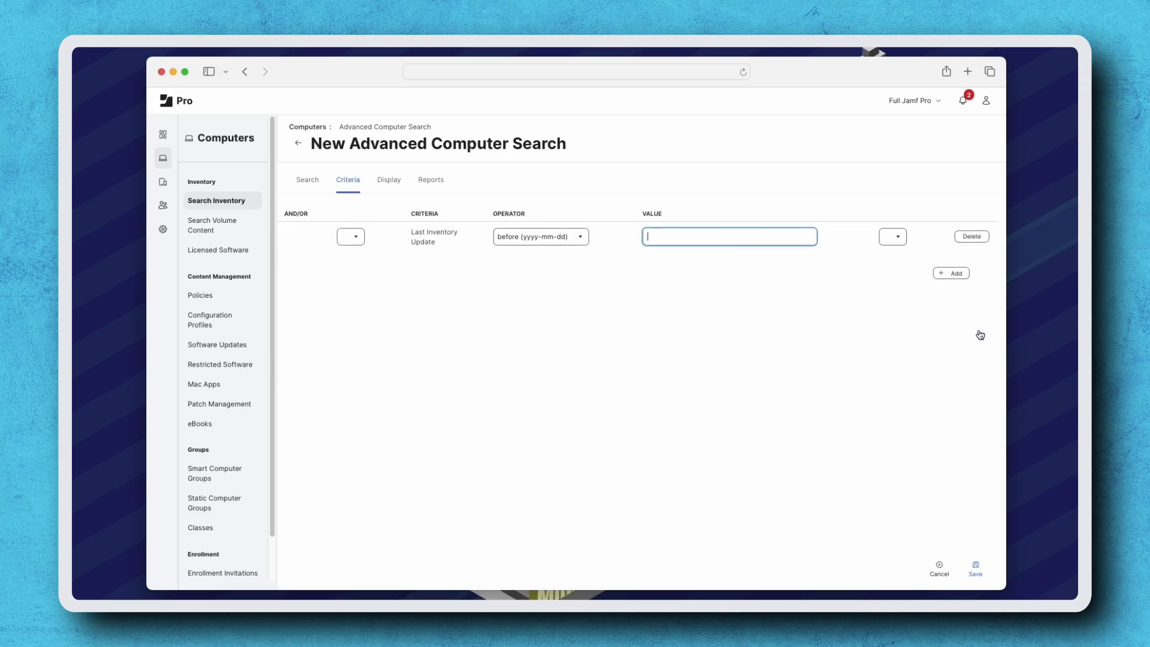
left_click(578, 237)
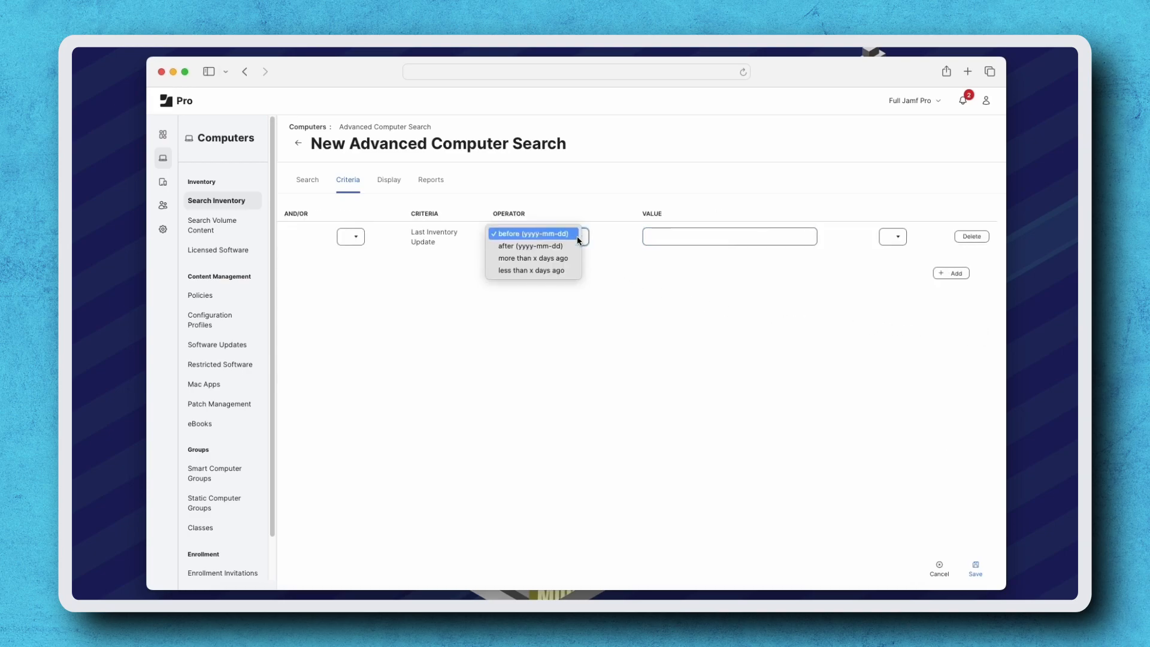
left_click(571, 258)
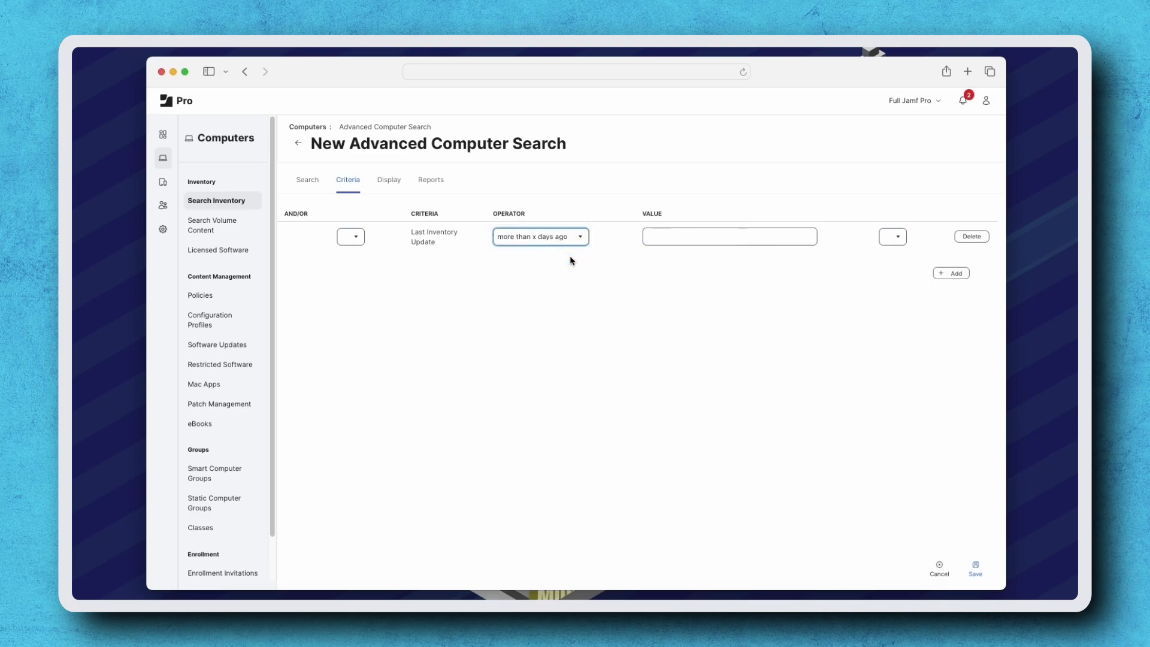
left_click(670, 235)
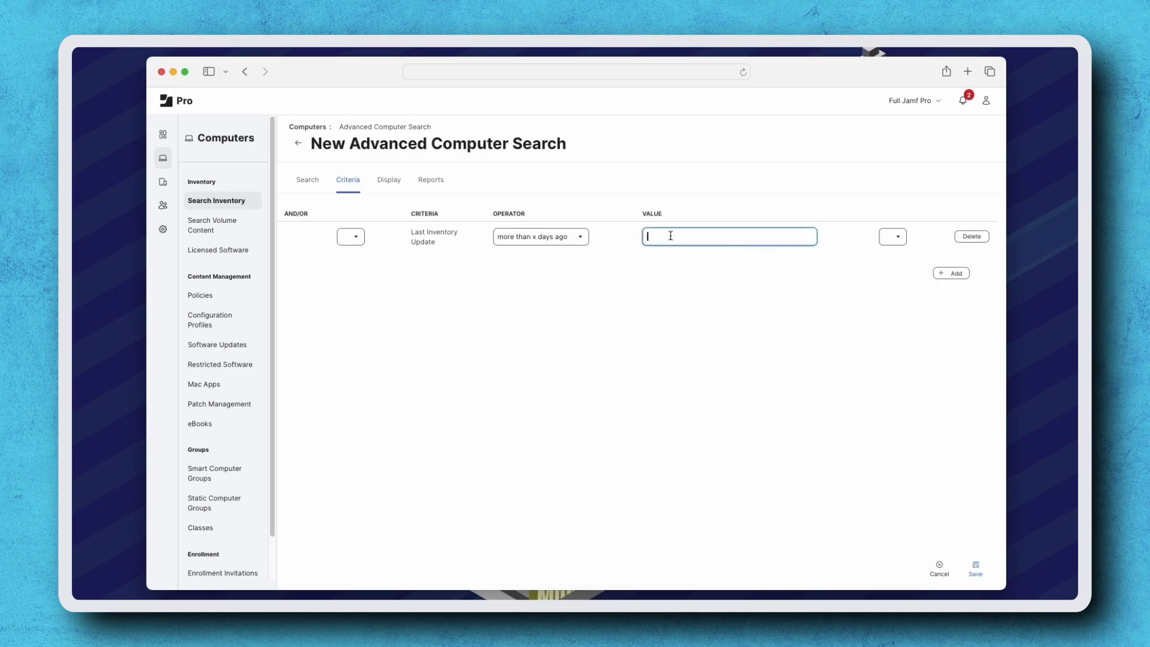
type("14")
left_click(687, 263)
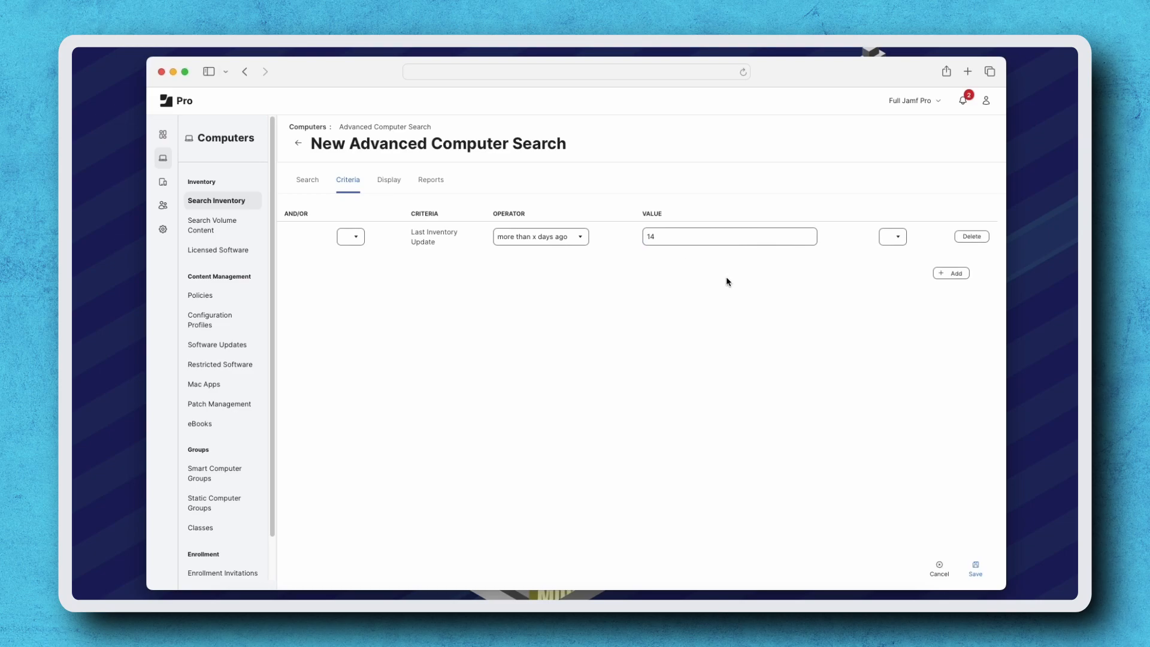
Add a second criterion requiring Department is IT
left_click(952, 274)
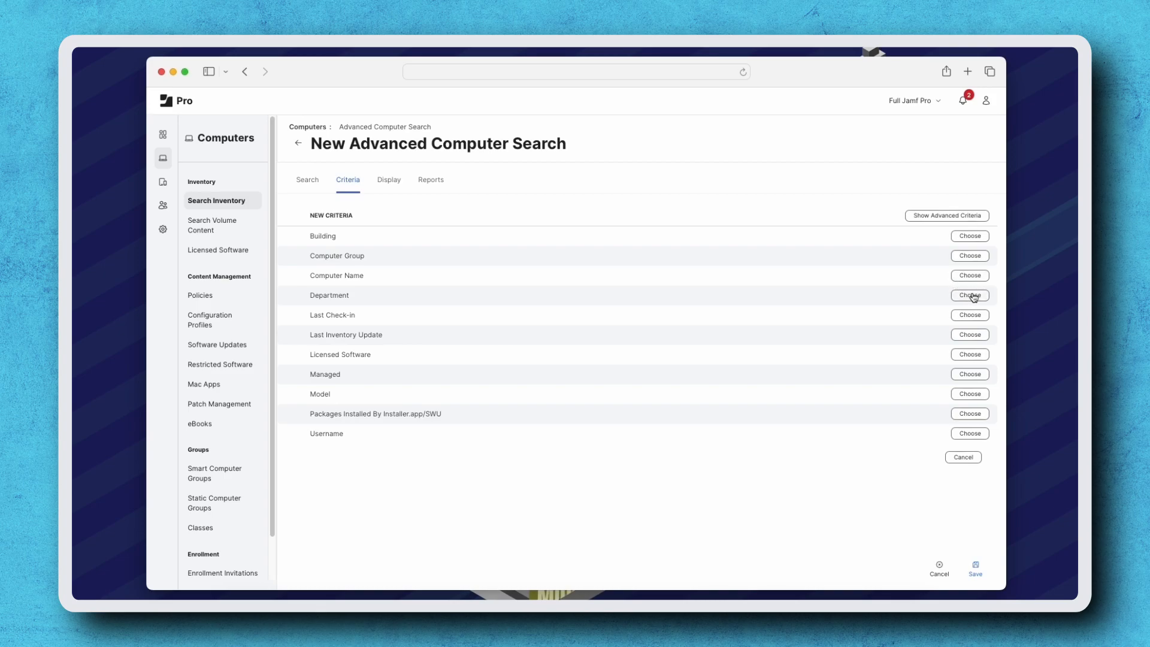
left_click(970, 295)
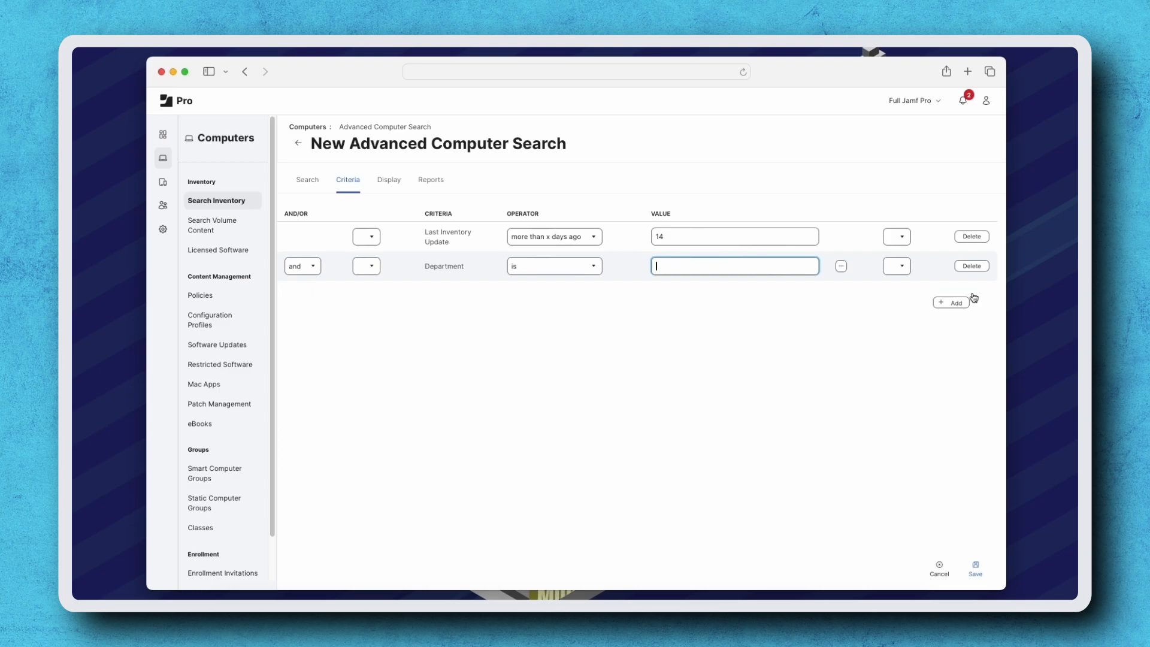
left_click(841, 266)
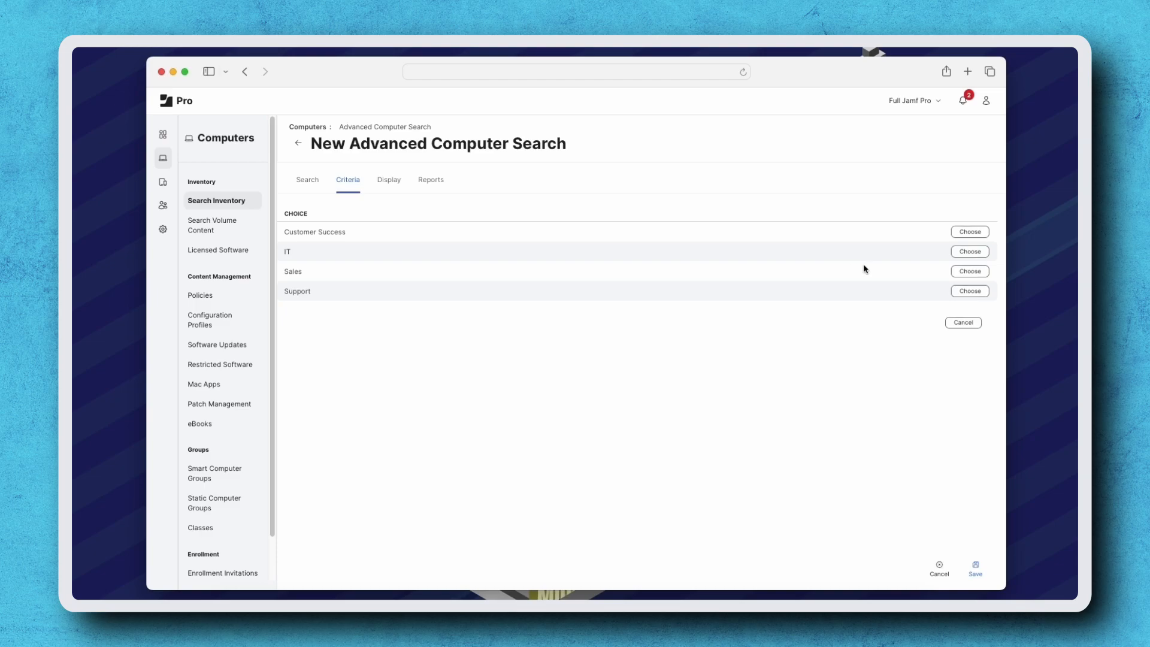
left_click(971, 252)
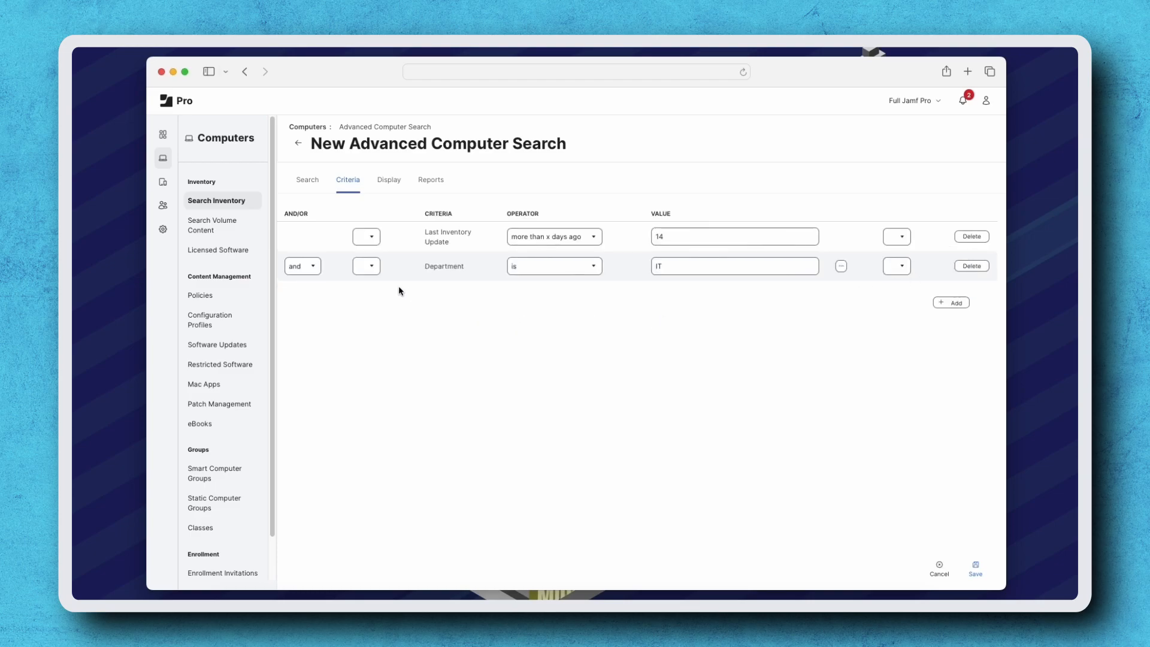
left_click(319, 267)
Choose Serial Number, Department, Email Address and Full Name as the display columns for results
left_click(396, 182)
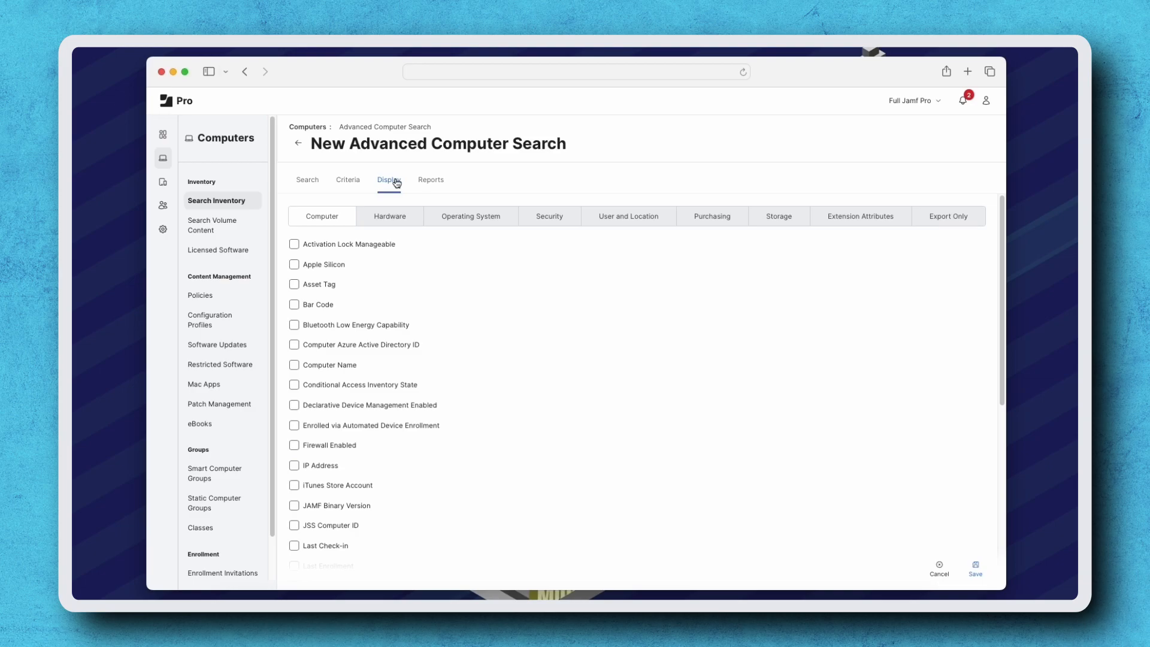
left_click(395, 217)
left_click(295, 526)
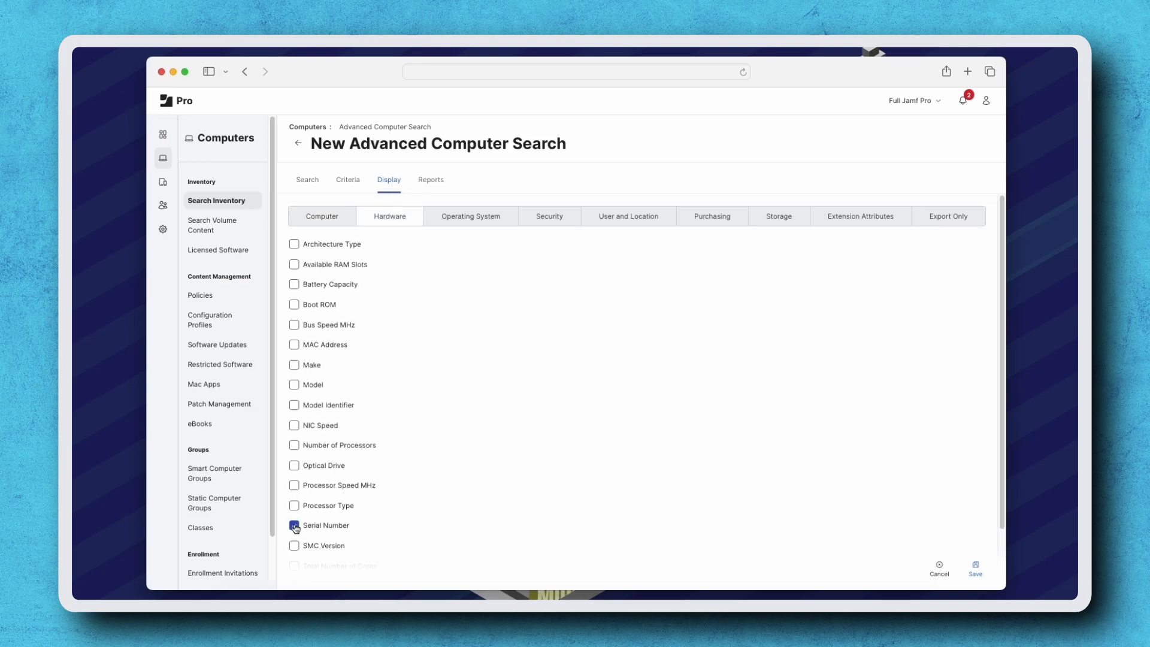
left_click(626, 223)
left_click(296, 266)
left_click(294, 285)
left_click(294, 305)
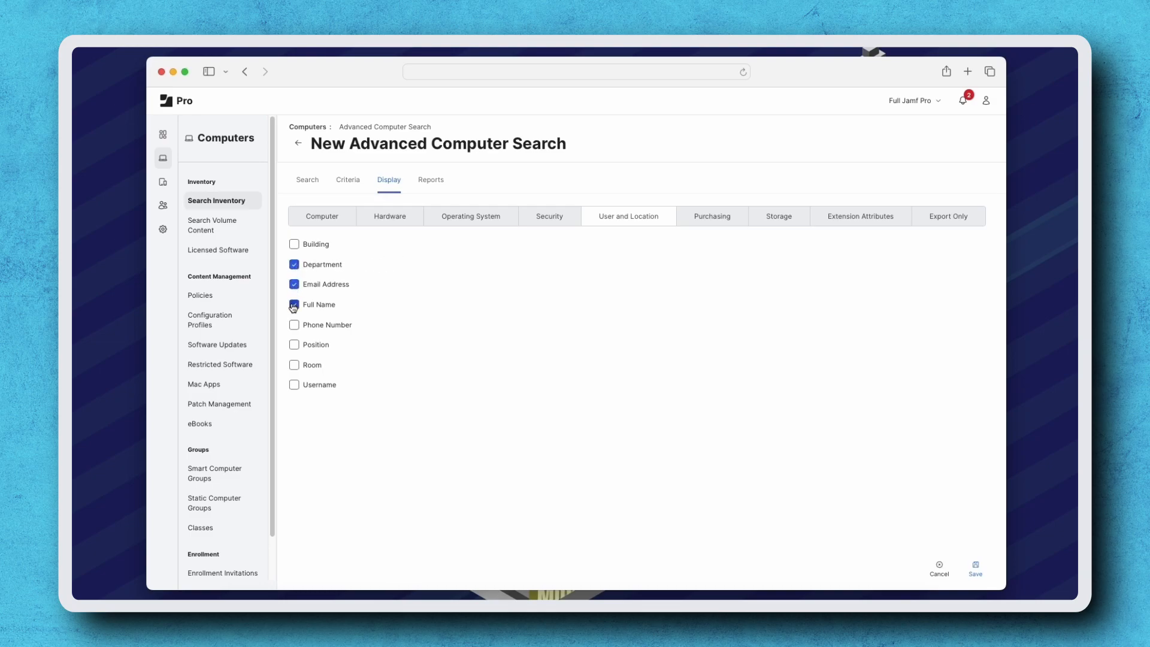
Configure an email report to the manager's e-mail address with subject Overdue Computers - IT and body Here is the weekly list of overdue computers
left_click(427, 183)
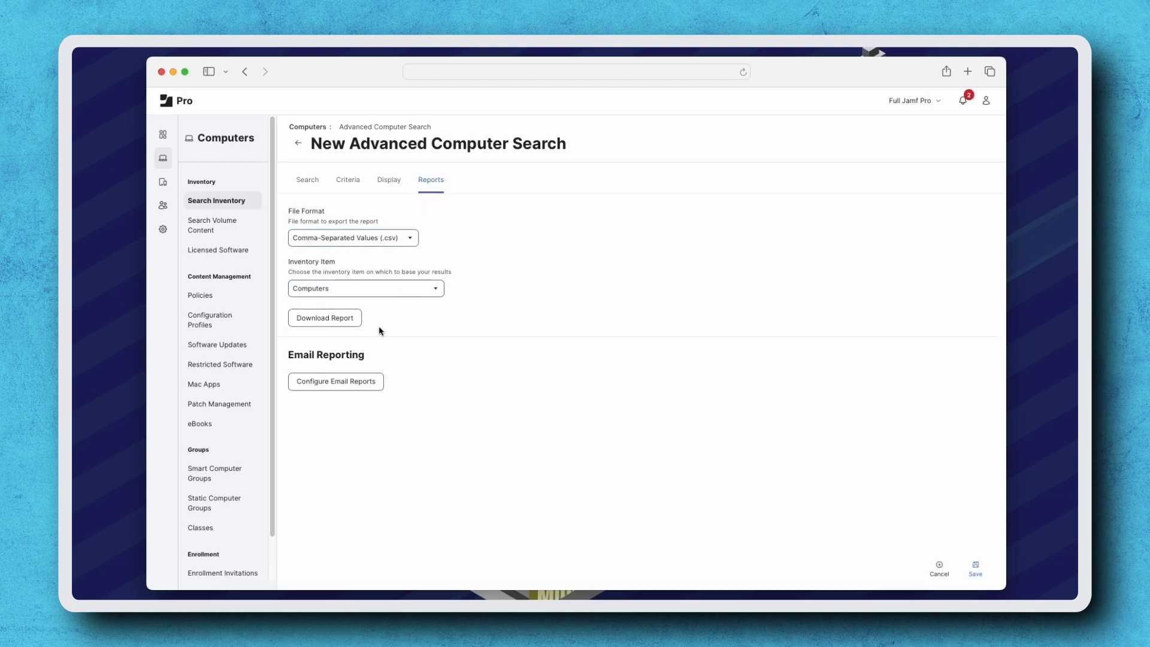
left_click(351, 379)
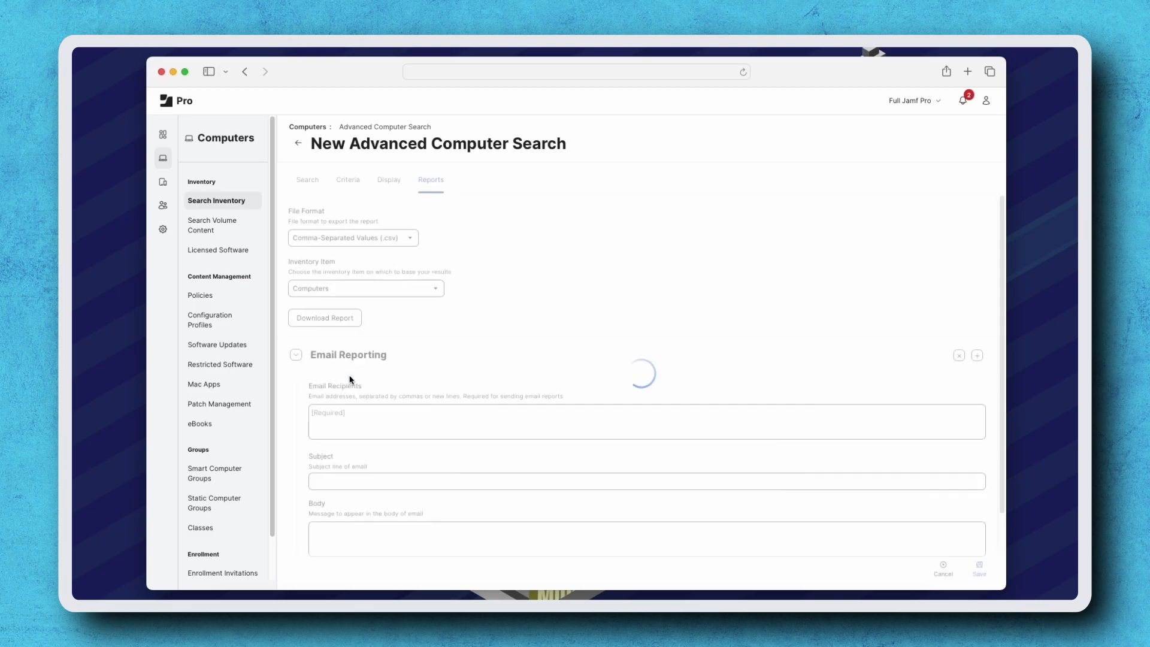
type("manager@yourcompany.com")
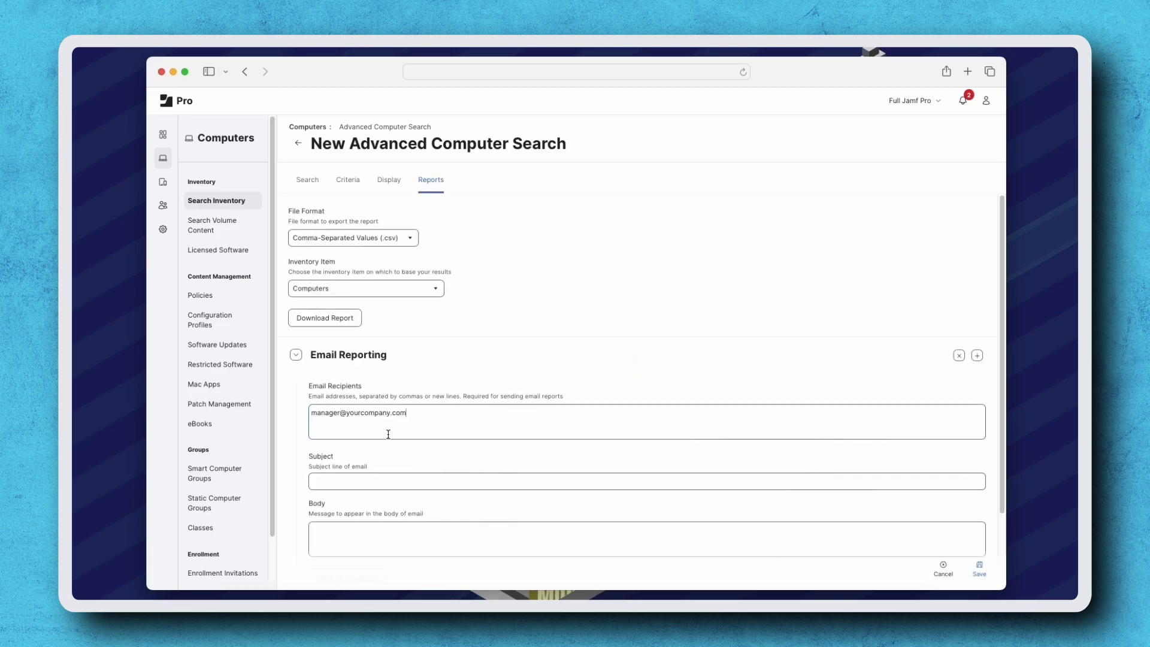
left_click(389, 480)
type("Overdue Computers - IT")
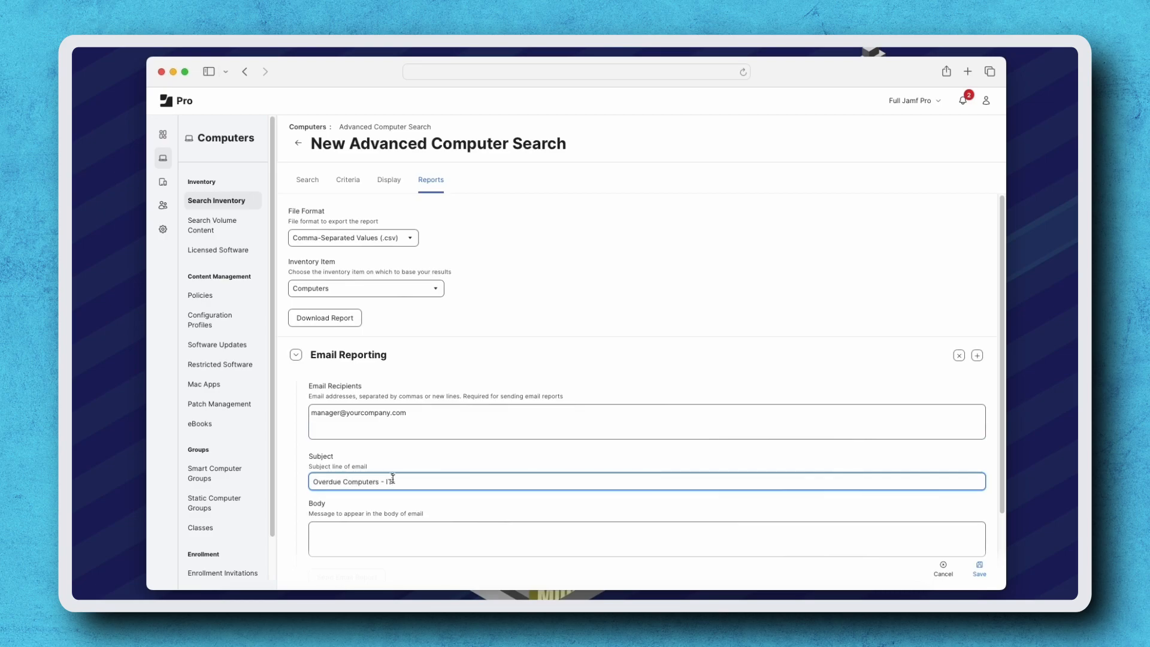
left_click(403, 537)
type("Here is the weekly list of overdue computers.")
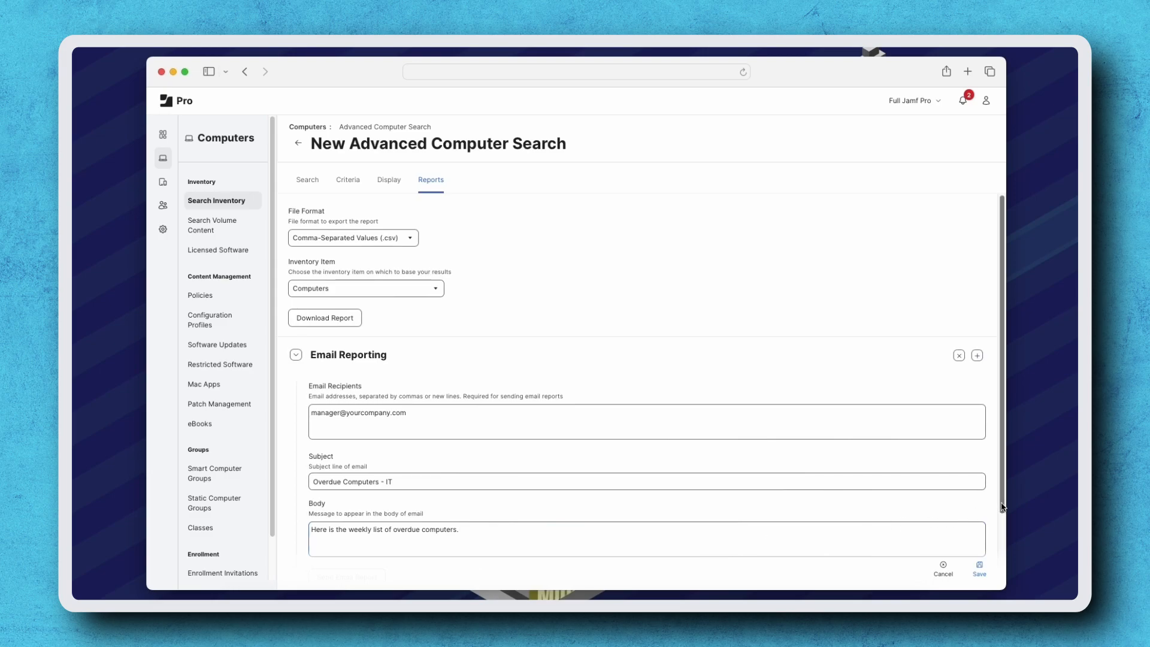
Schedule automatic email reports on Mondays each week and save the search
scroll(931, 523, "down", 3)
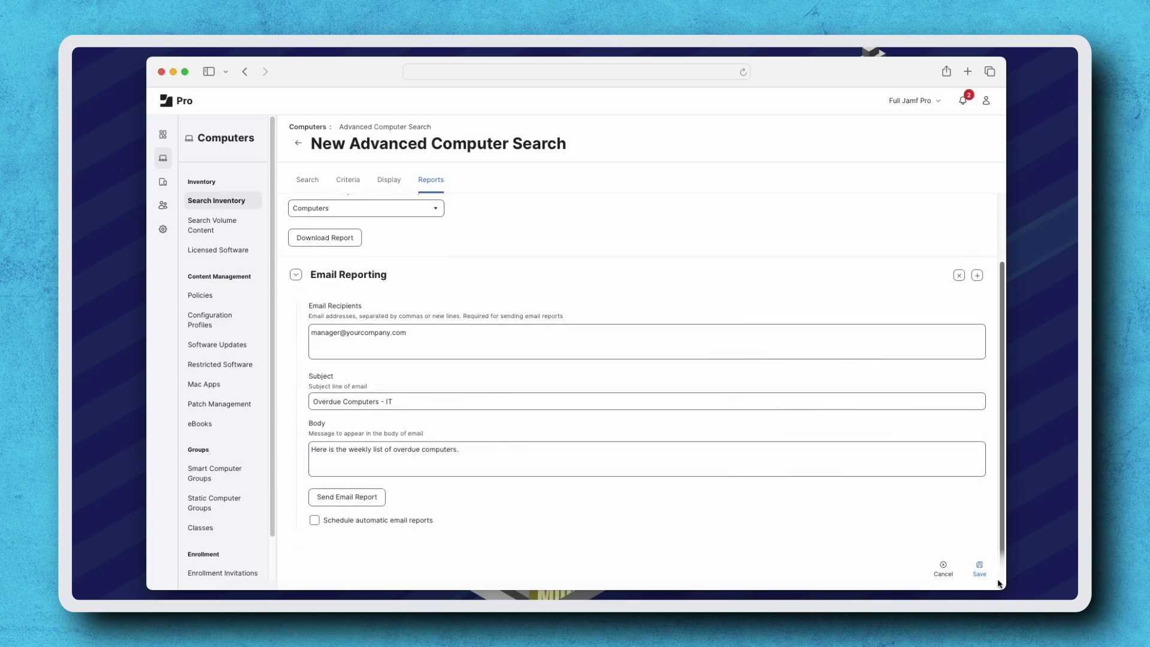
left_click(315, 520)
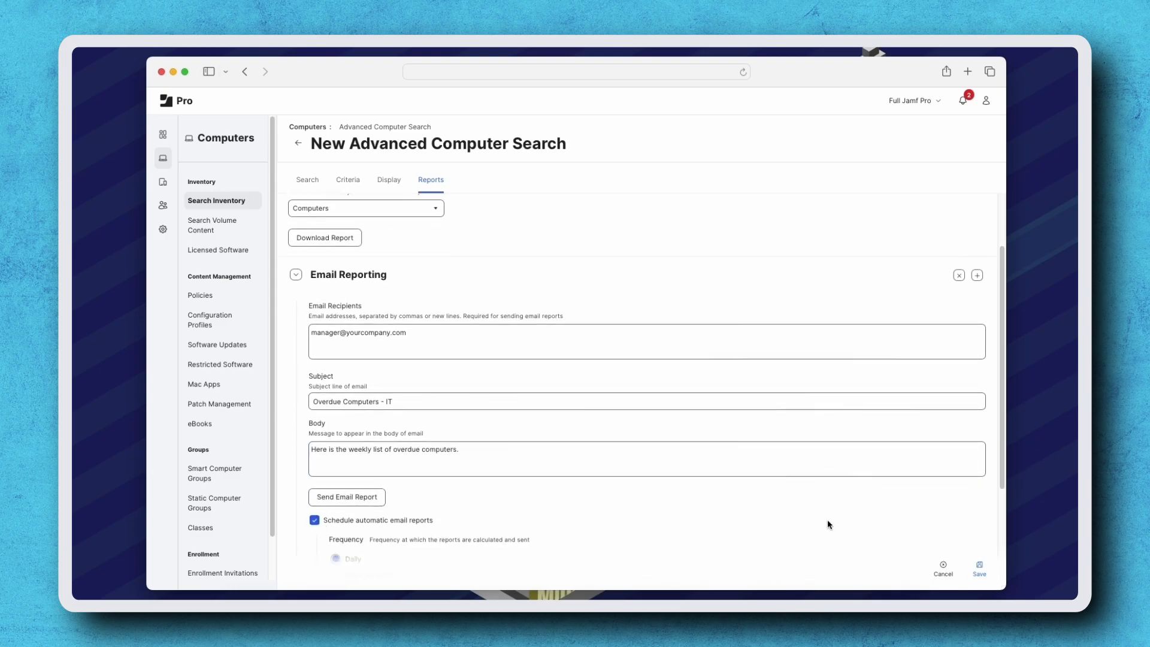
scroll(999, 509, "down", 1)
scroll(998, 513, "down", 4)
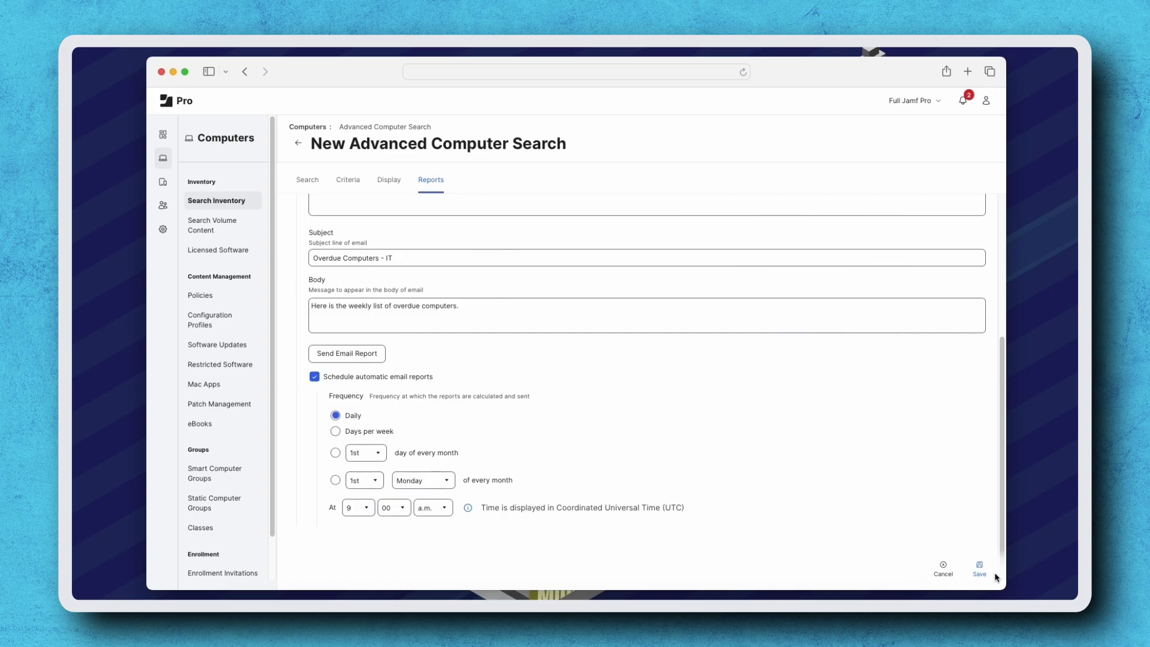
left_click(337, 433)
left_click(355, 448)
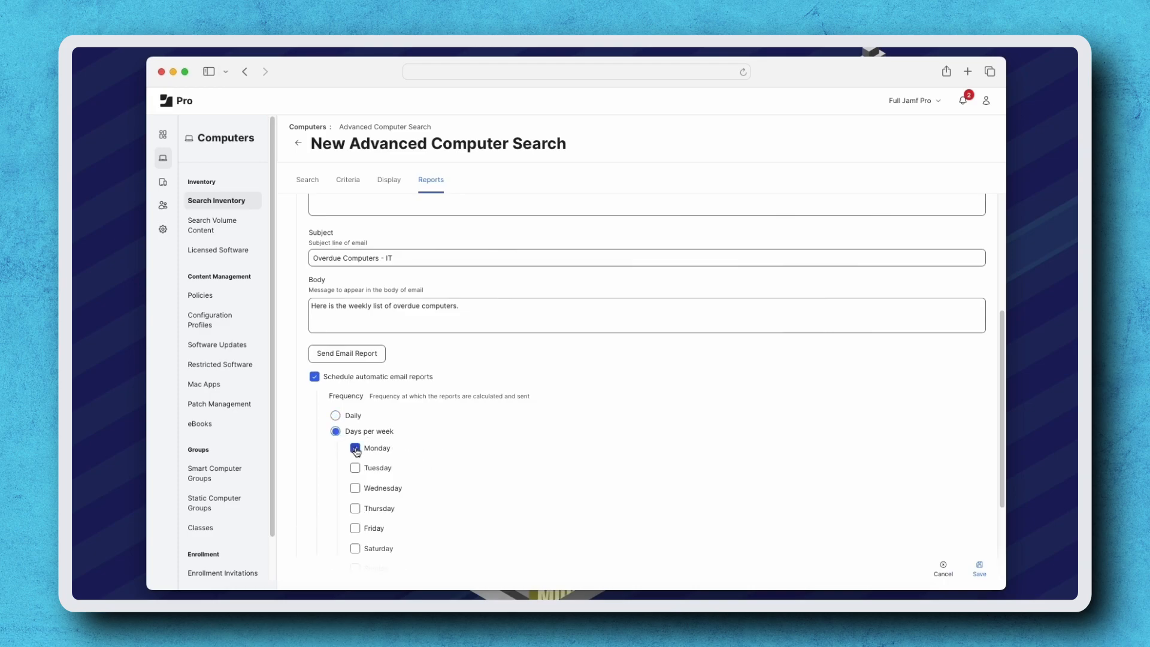
scroll(506, 498, "down", 1)
scroll(506, 498, "down", 5)
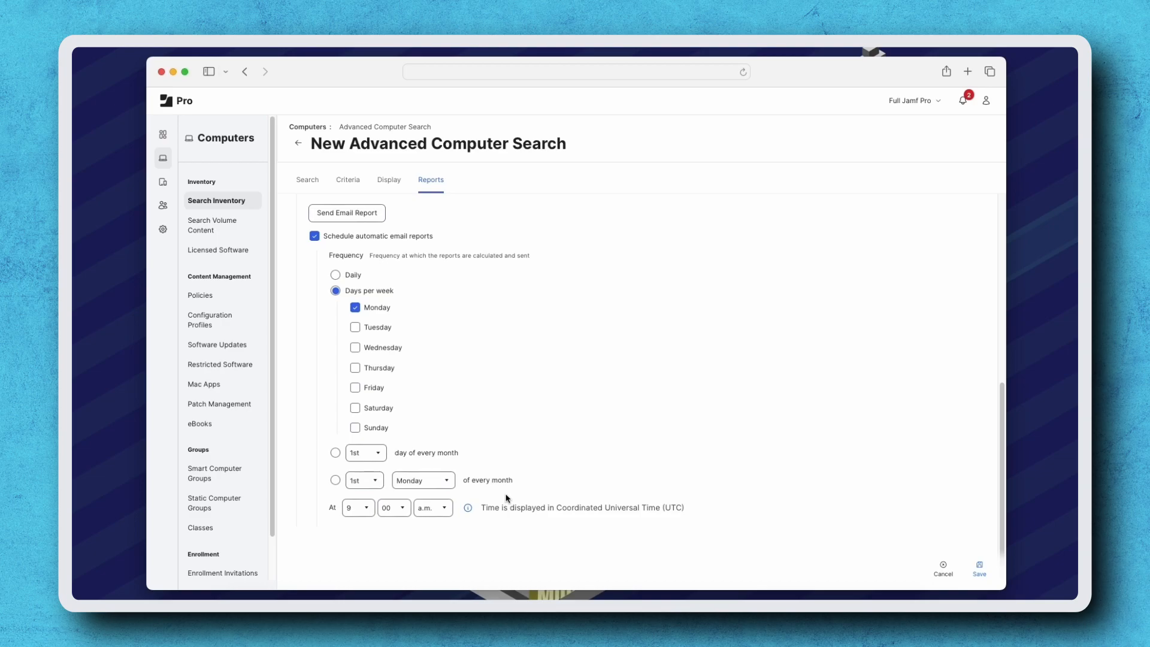
left_click(980, 569)
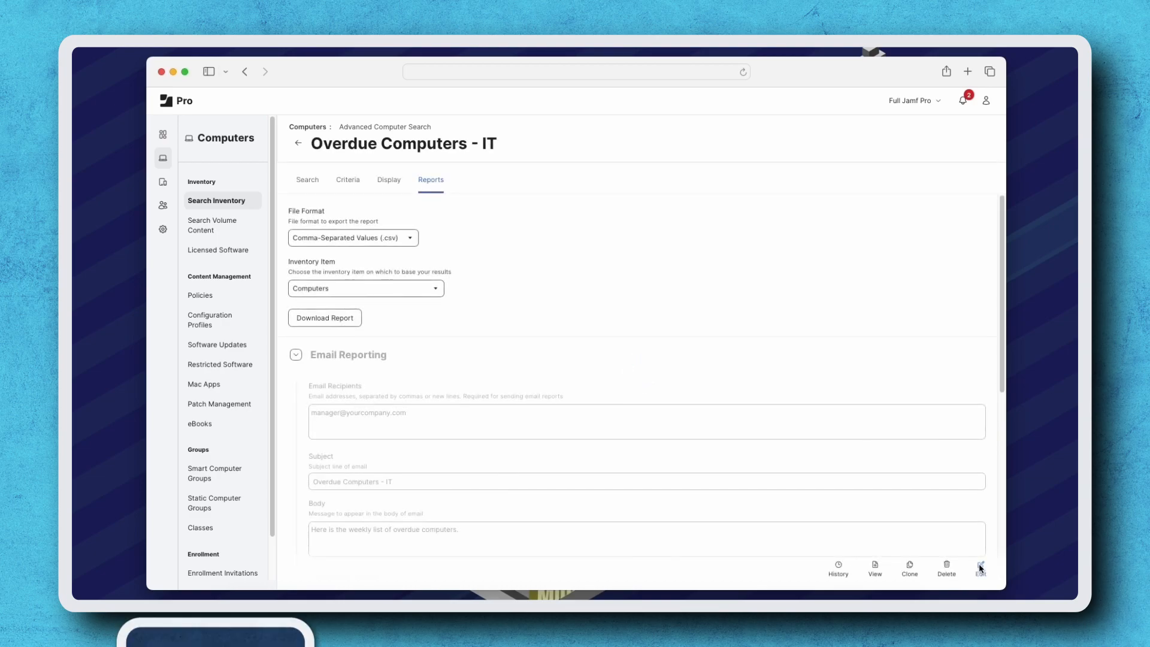